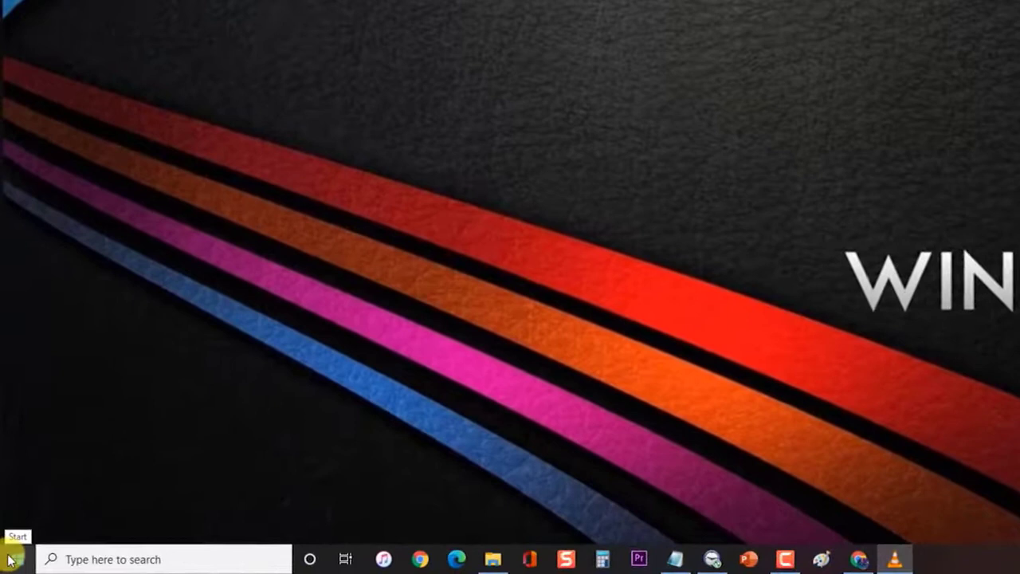
Show the Start menu's power options, then dismiss the Start menu
click(10, 560)
click(18, 526)
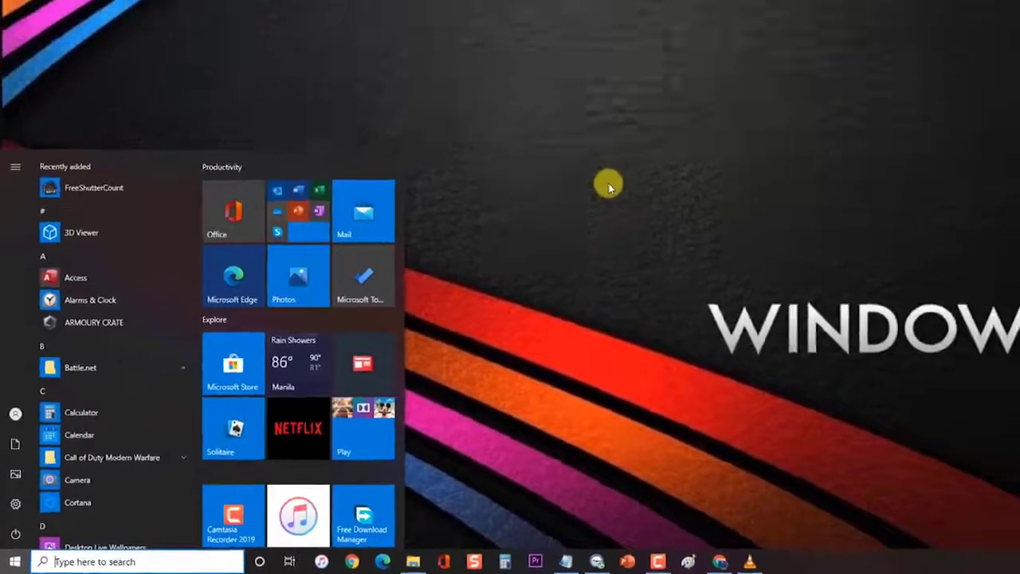
click(608, 185)
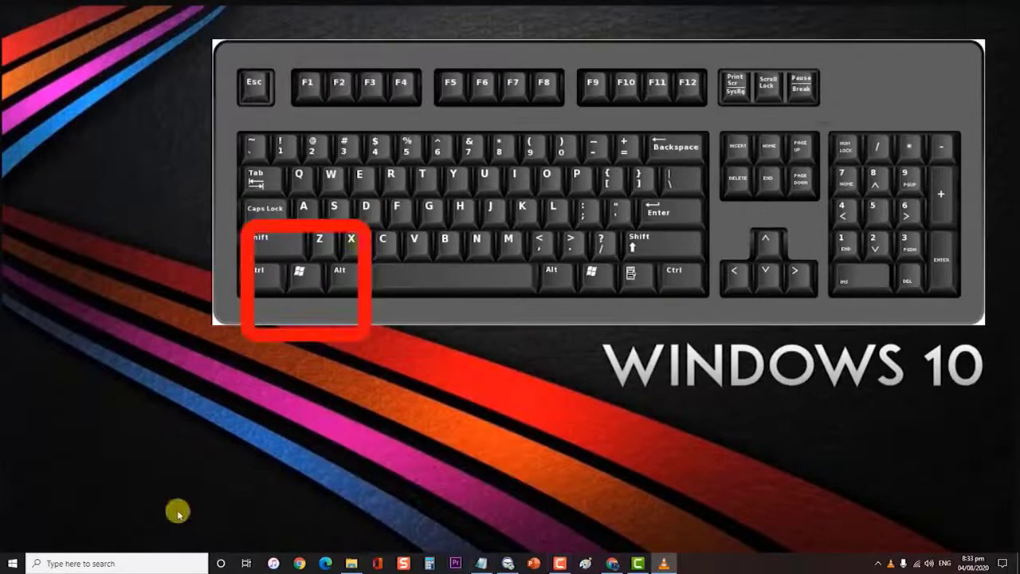
Run devmgmt.msc from a cleared Run box to launch Device Manager
key(super+r)
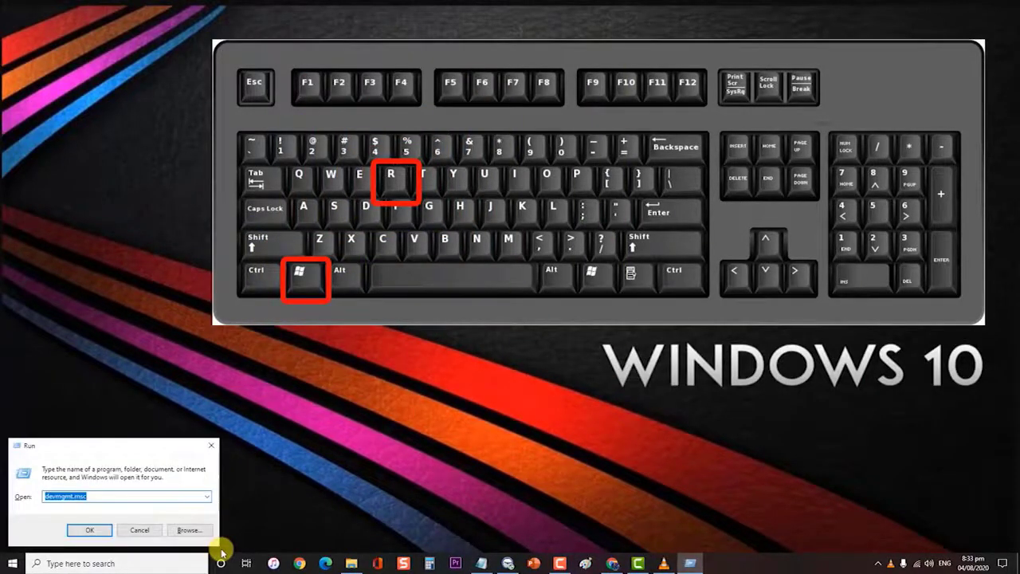
key(BackSpace)
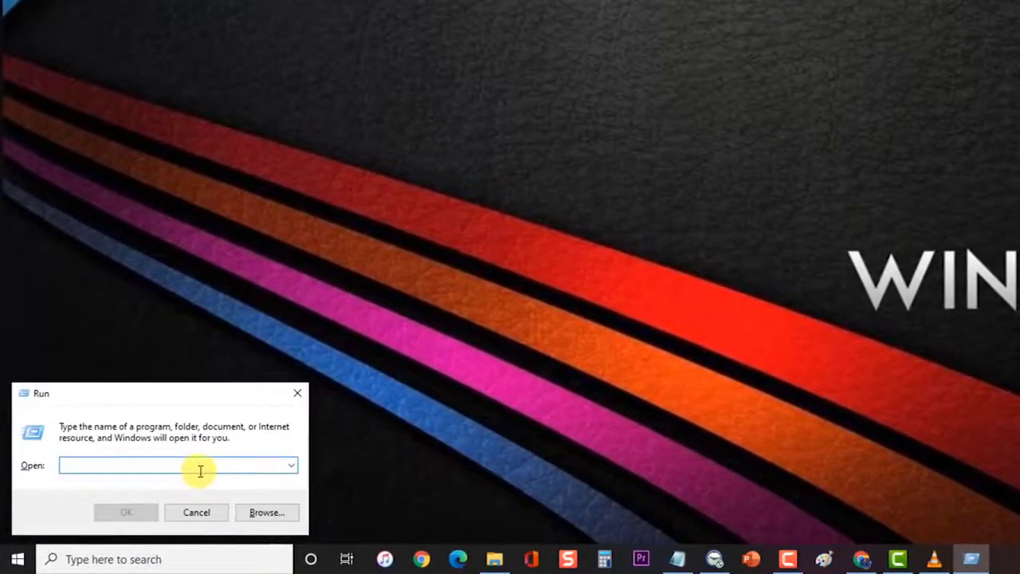
text(de)
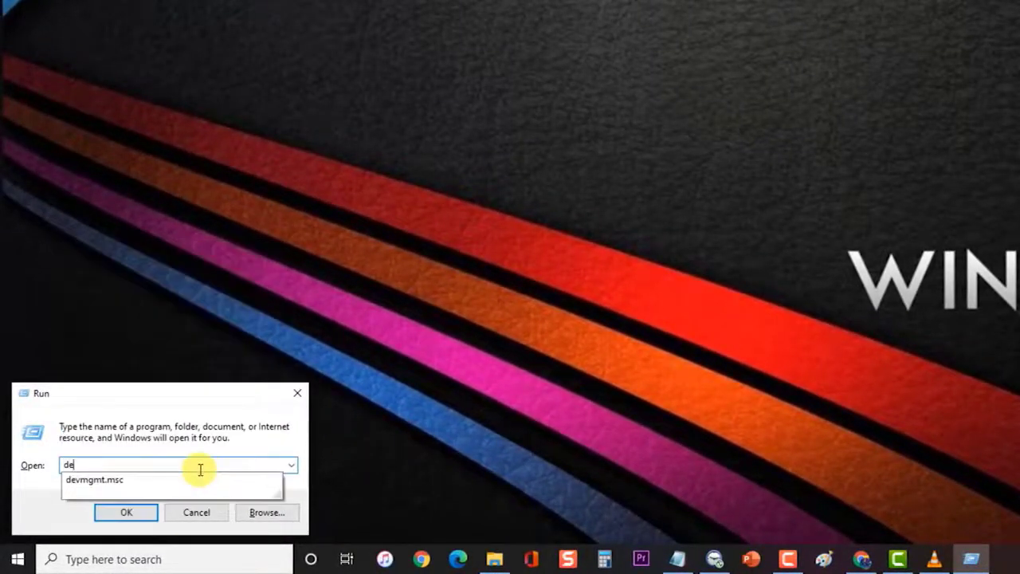
text(vmgmt.)
text(msc)
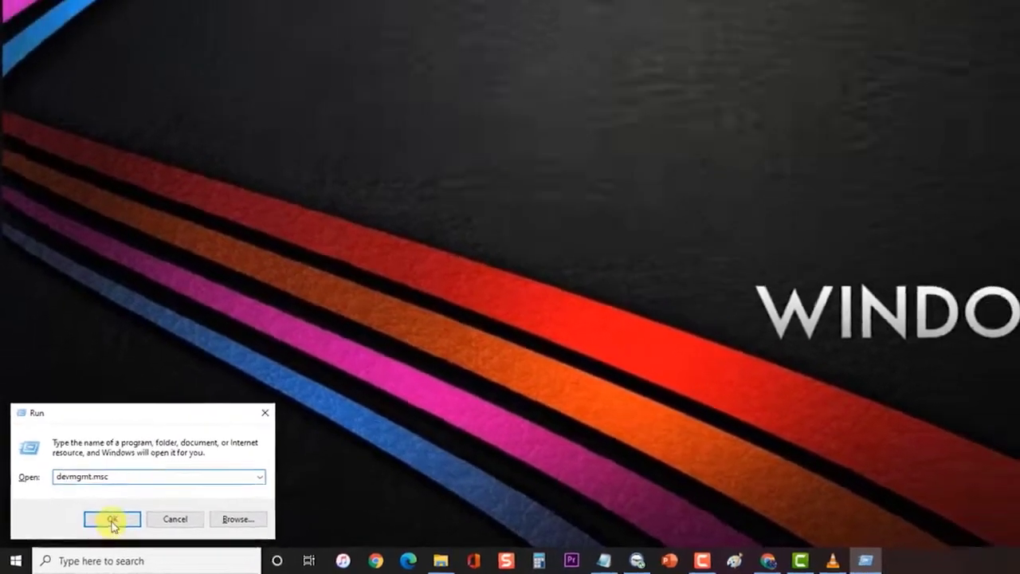
click(92, 534)
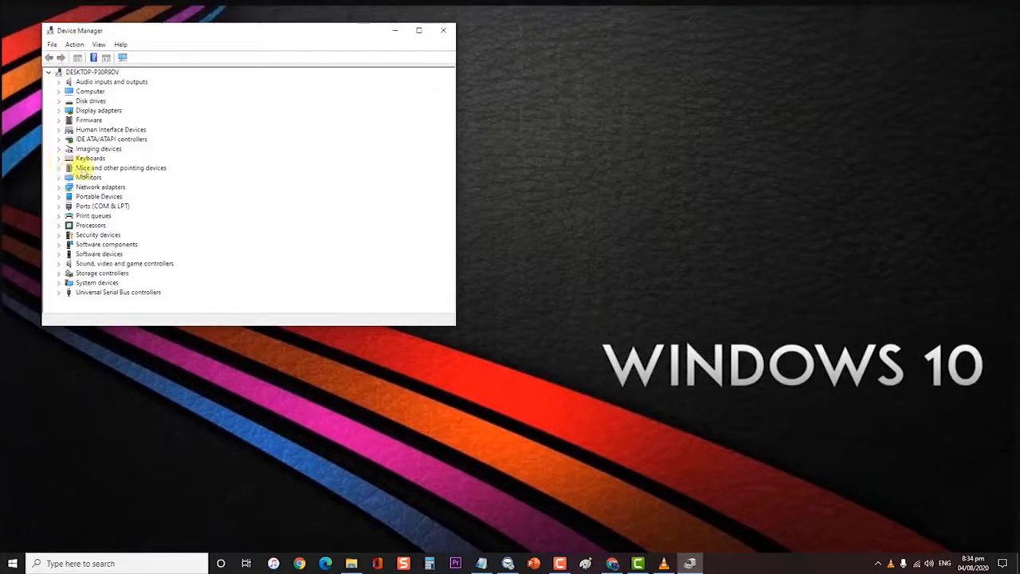
Expand the 'Mice and other pointing devices' category to list the mouse devices
click(59, 168)
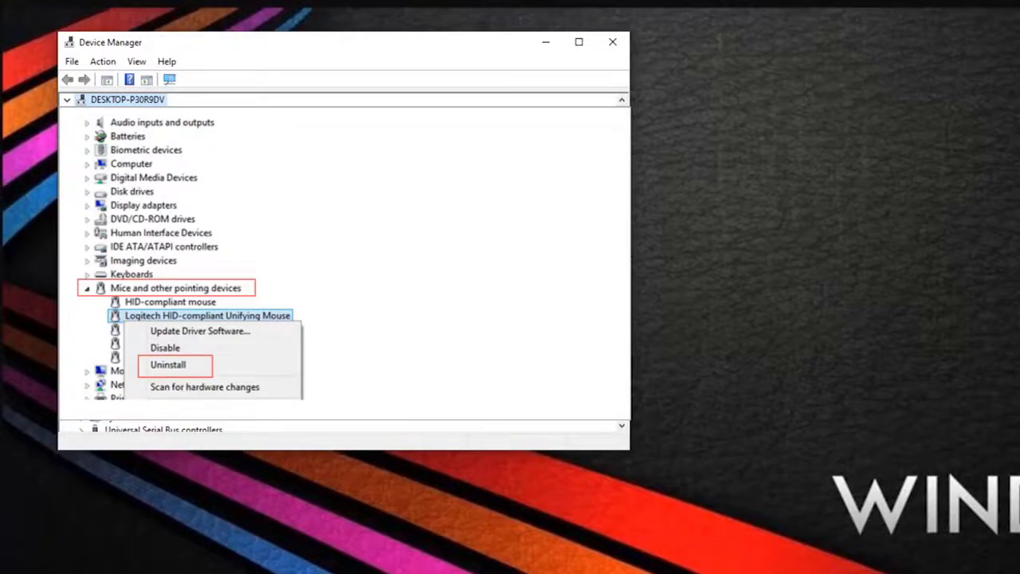
Bring up the Start menu
click(546, 43)
Choose Restart from the Start menu's power options to reboot Windows
click(14, 559)
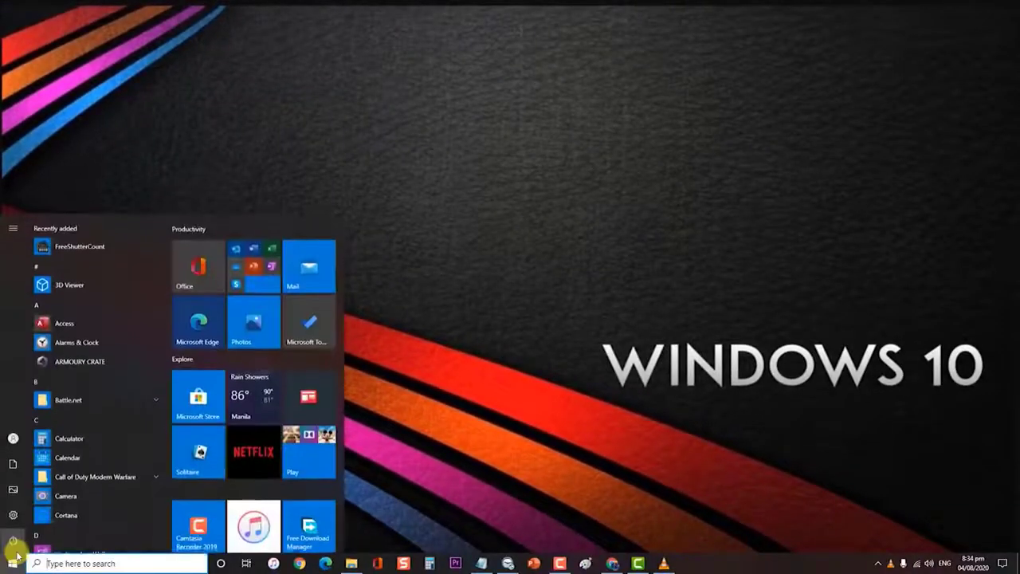
click(13, 542)
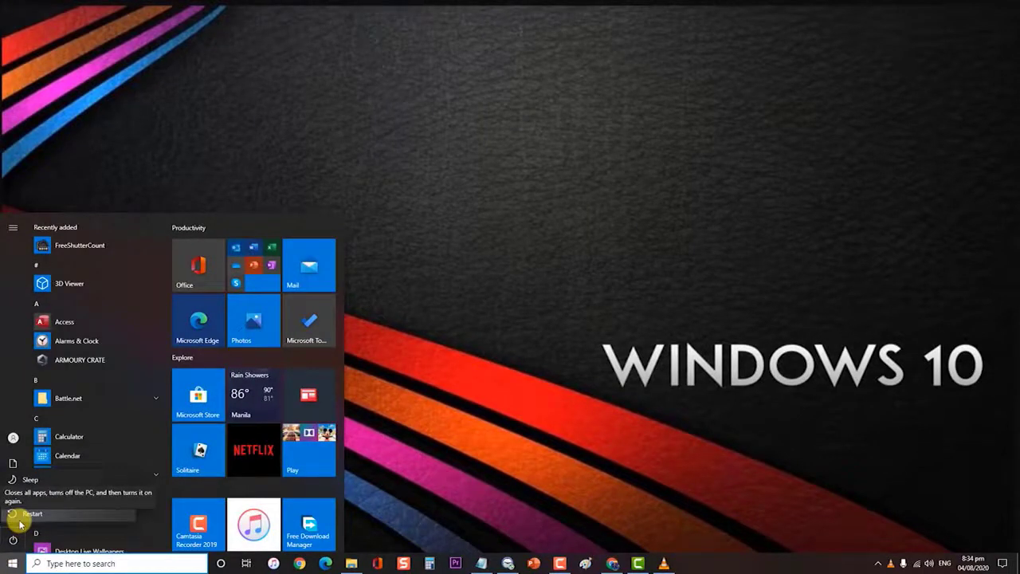
click(20, 518)
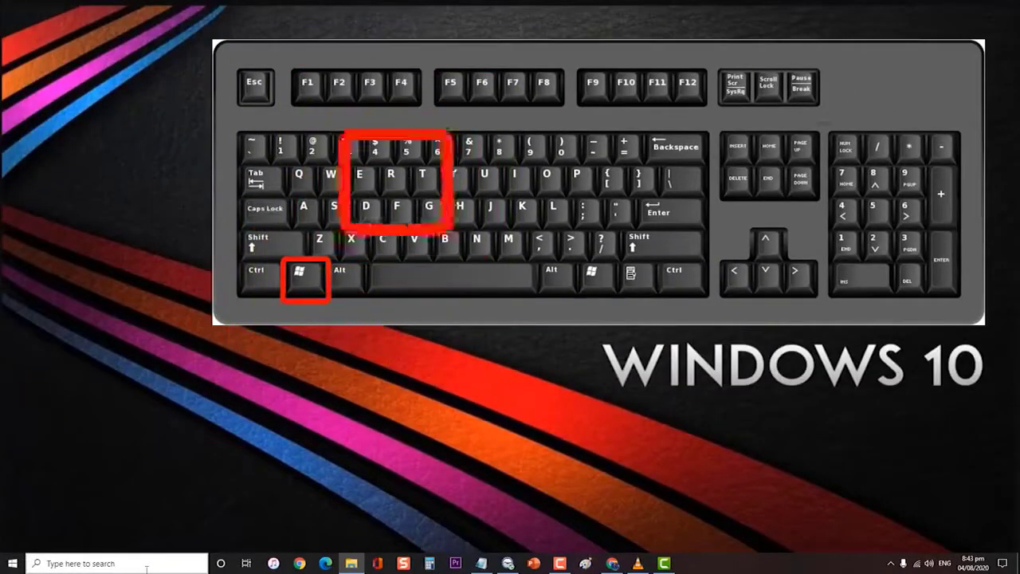
Relaunch Device Manager by running devmgmt.msc from the Run box
key(super+r)
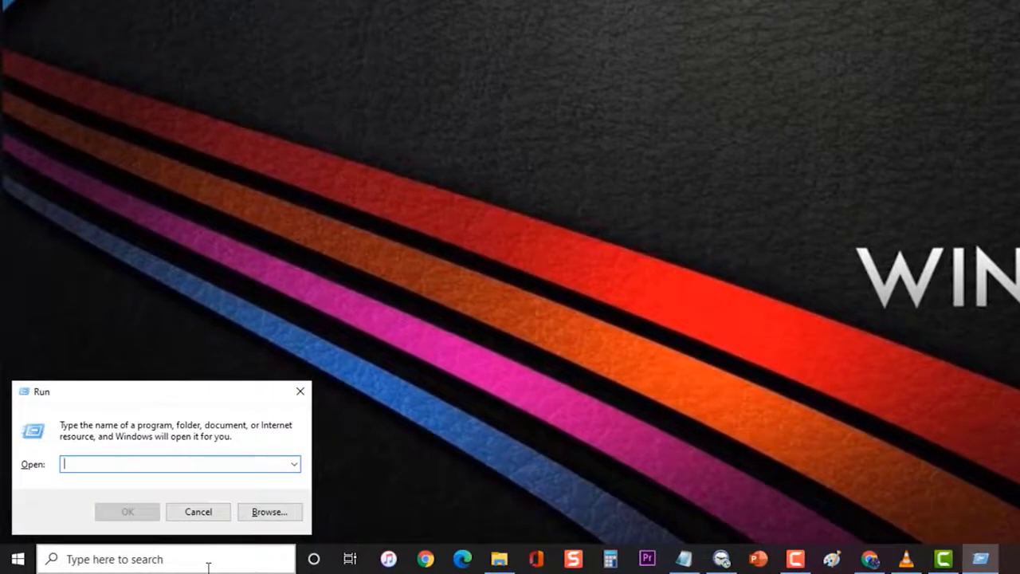
text(de)
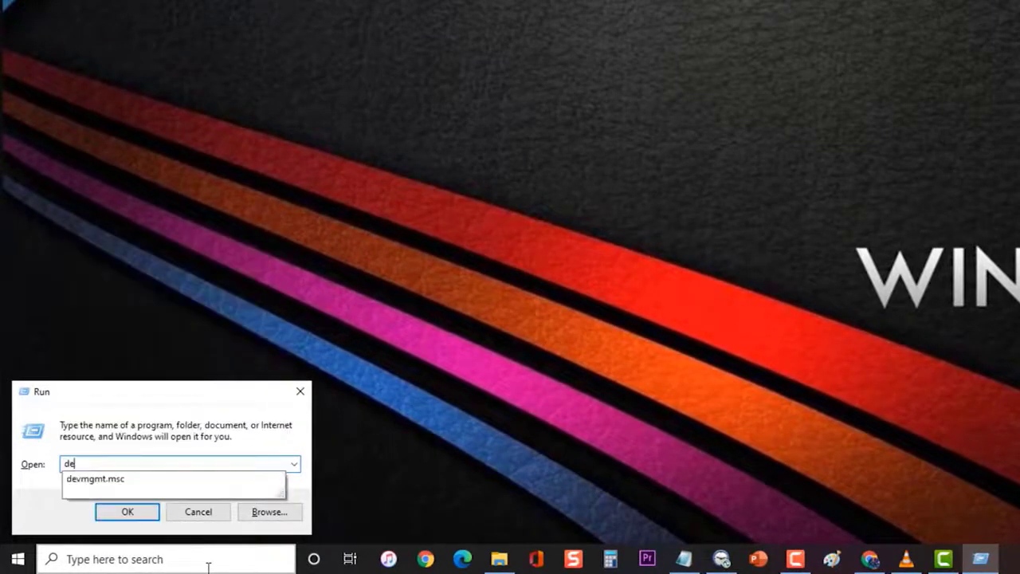
text(vmg)
text(mt)
text(.msc)
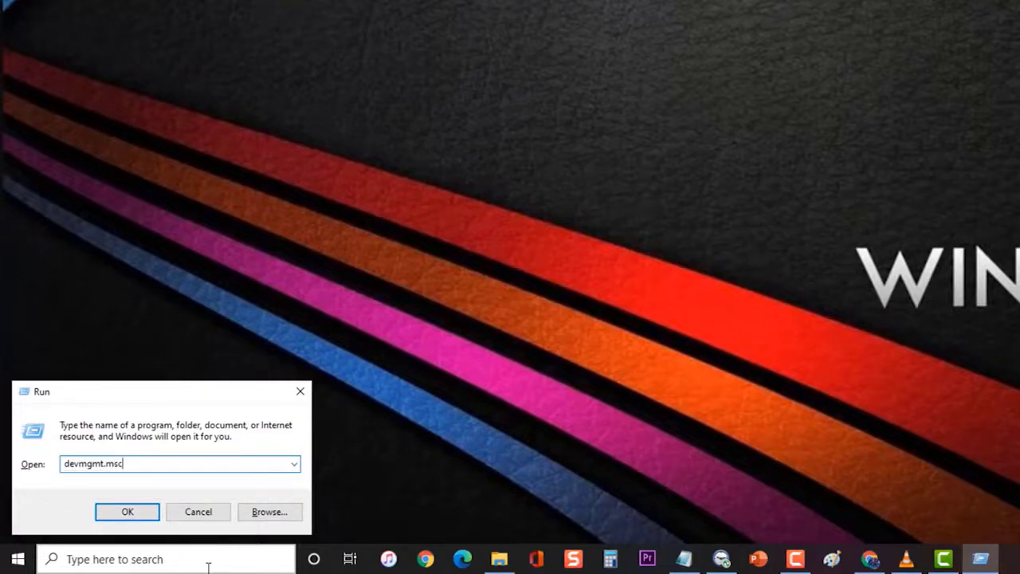
key(Return)
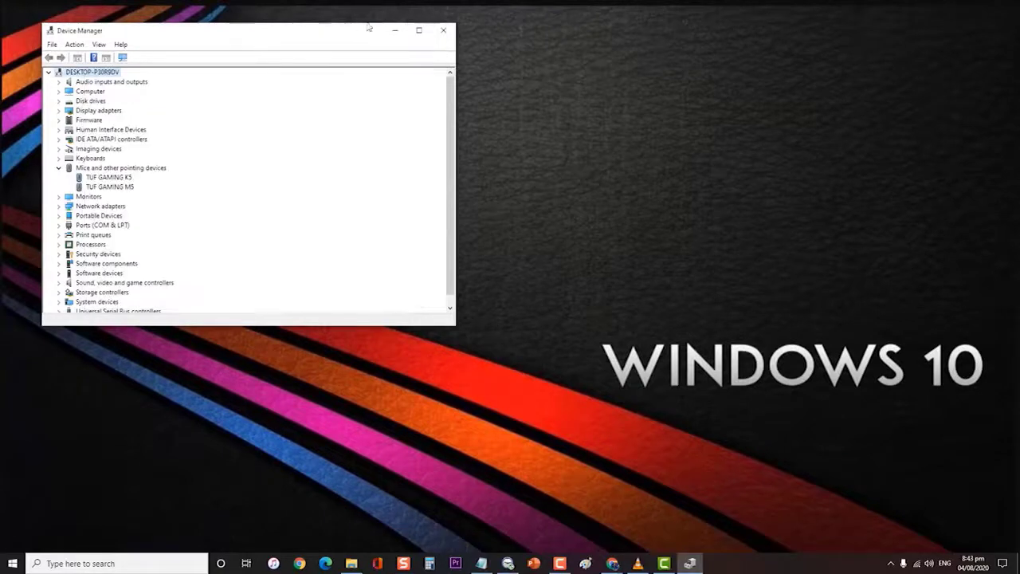
Close Device Manager after checking the TUF GAMING K5 and M5 pointing-device entries
click(439, 32)
Launch Chrome from the taskbar and maximize its window on a New Tab page
click(299, 563)
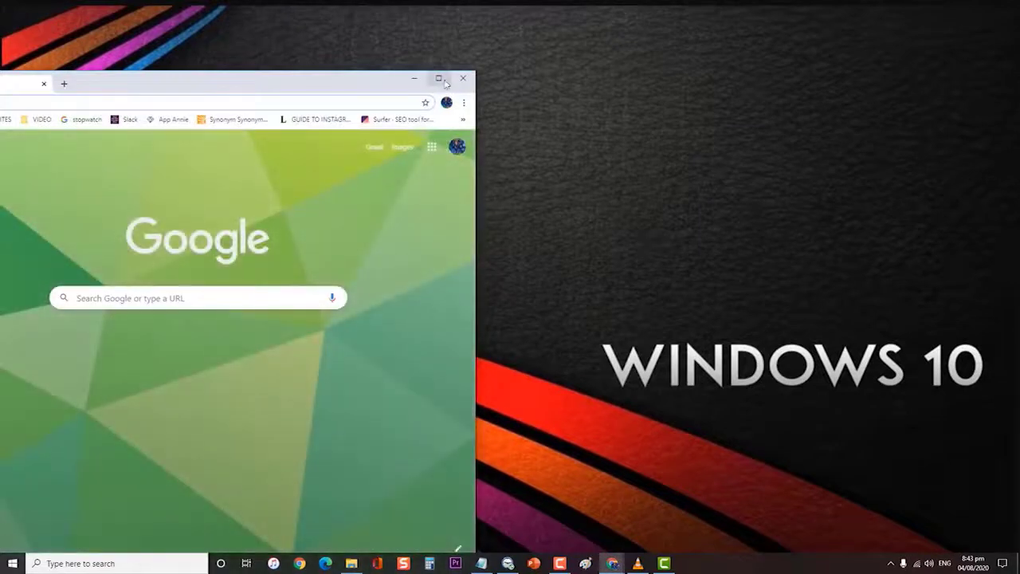
click(420, 76)
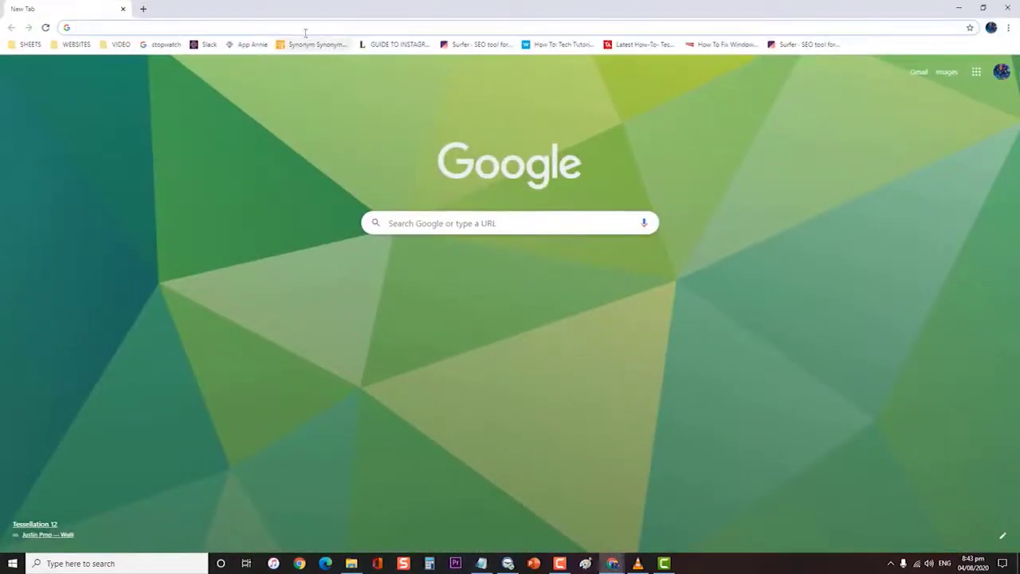